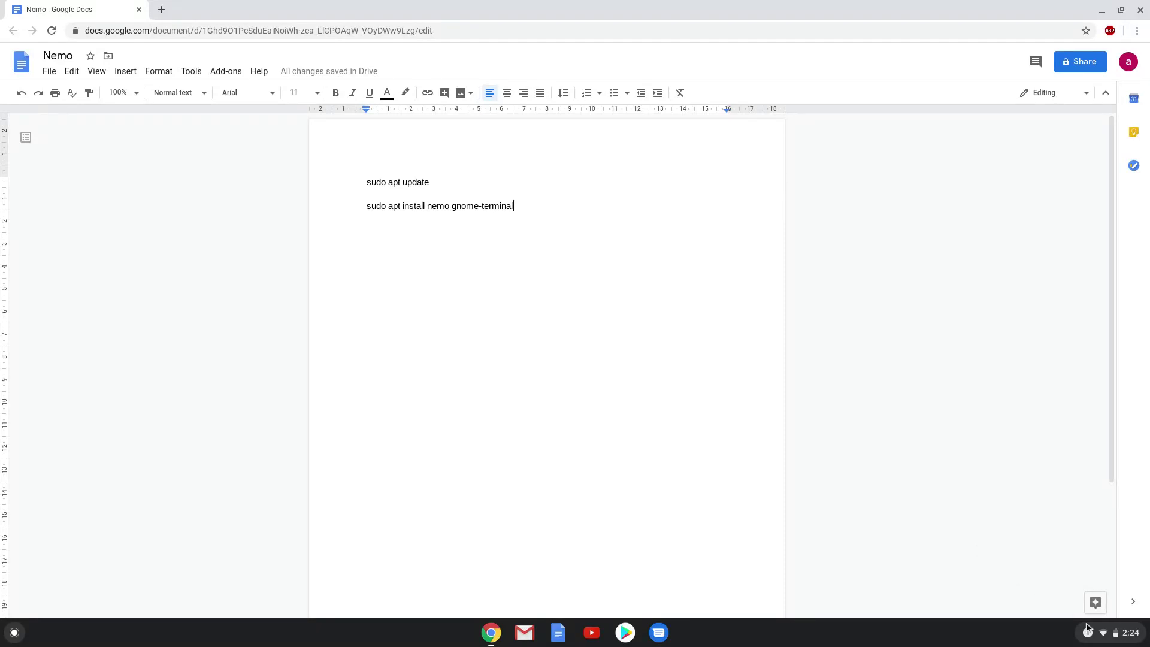
# Open the ChromeOS Quick Settings panel from the shelf's status area.
pyautogui.click(1104, 641)
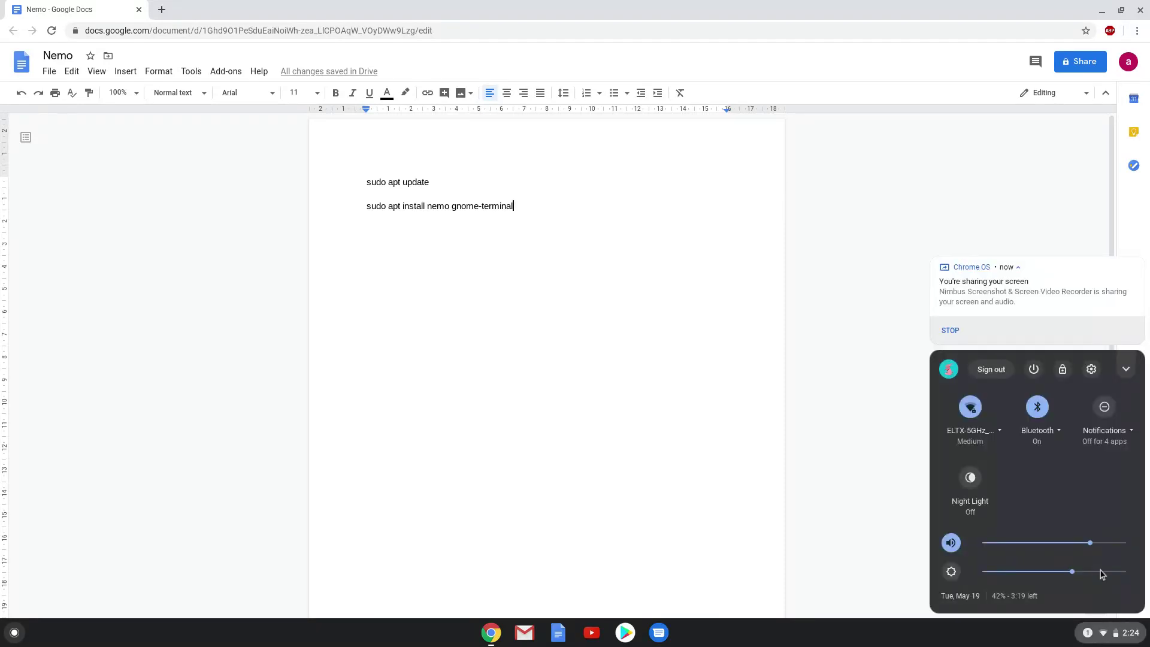
# Turn on and install Linux (Beta) from Settings, then close the terminal that opens.
pyautogui.click(1093, 369)
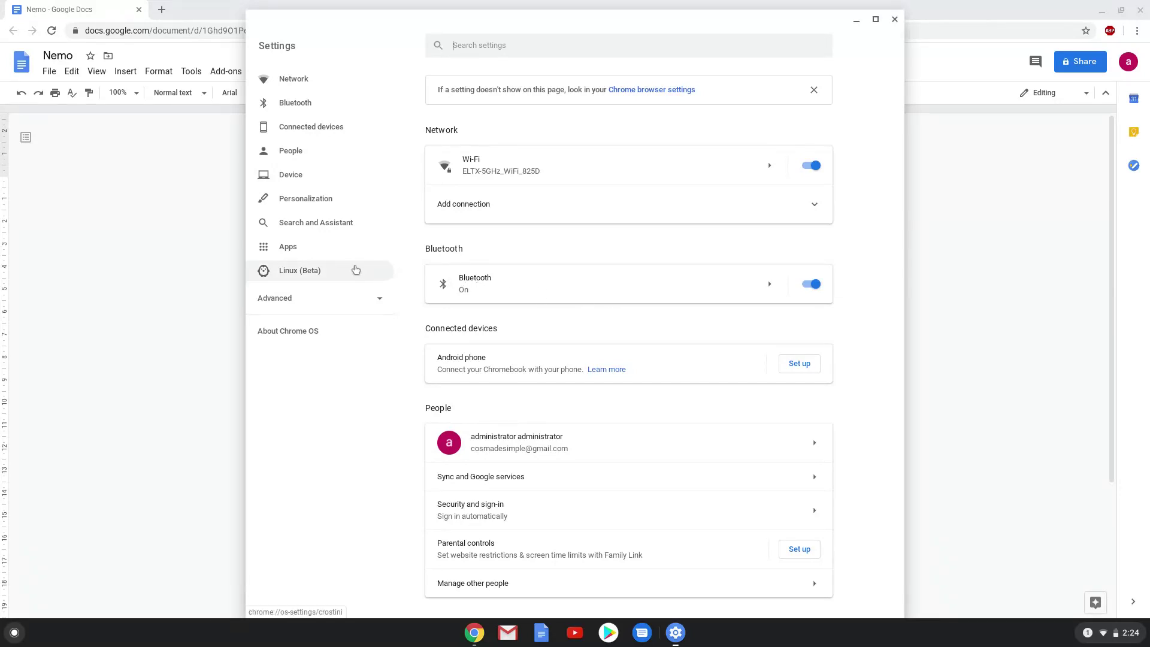
pyautogui.click(356, 270)
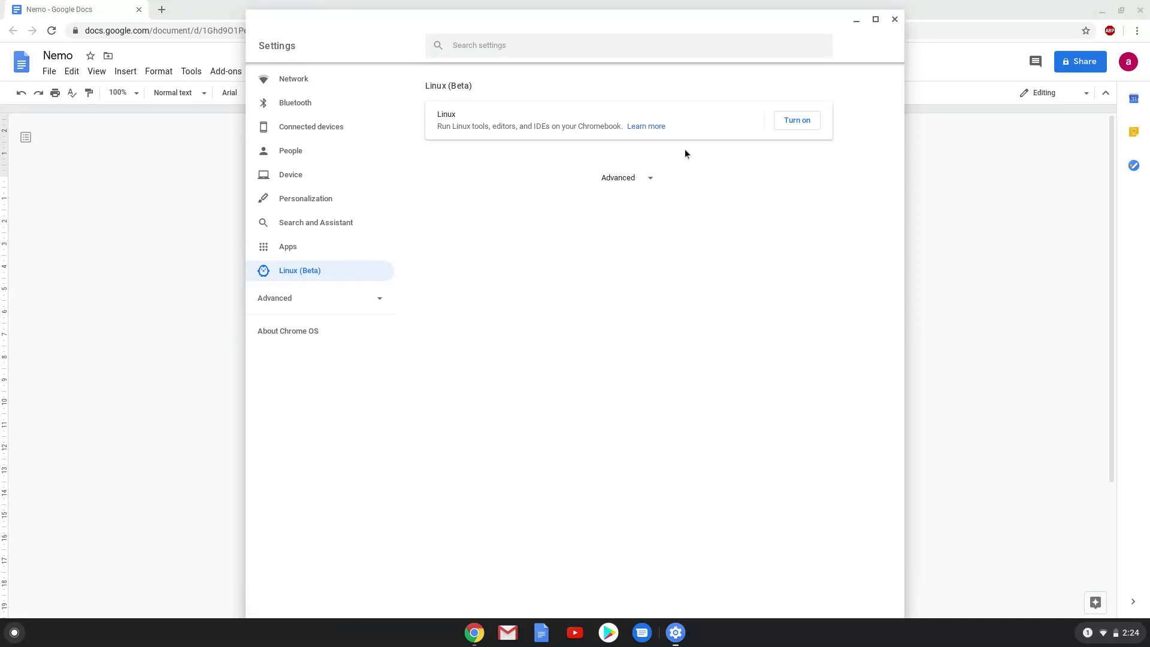
pyautogui.click(795, 124)
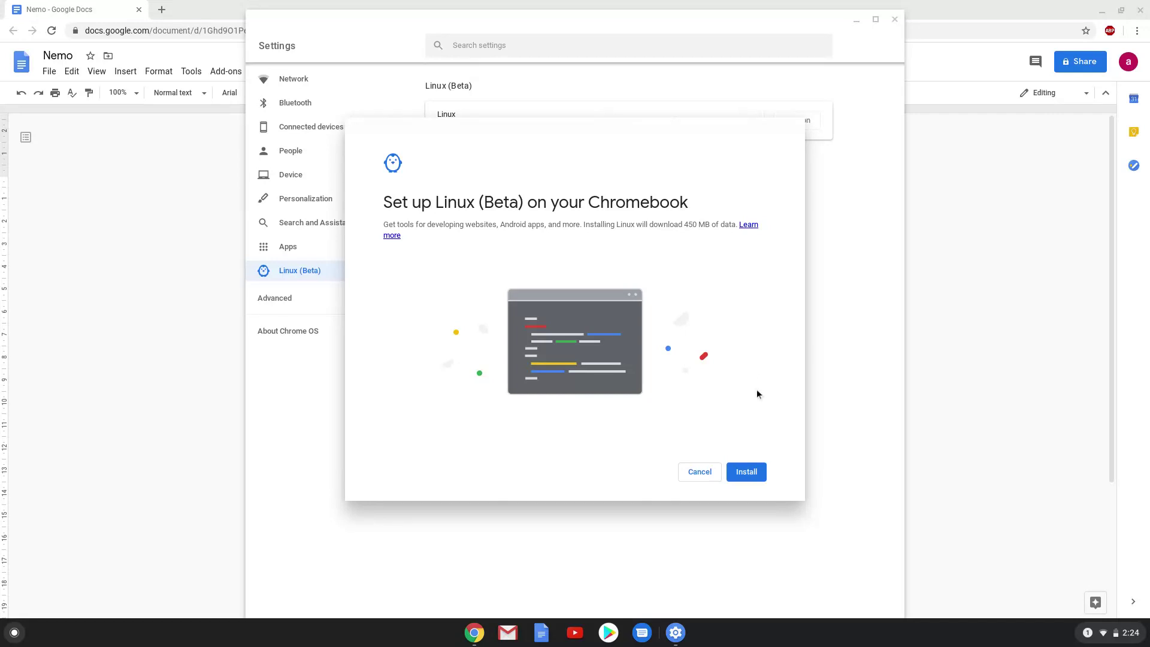
pyautogui.click(746, 471)
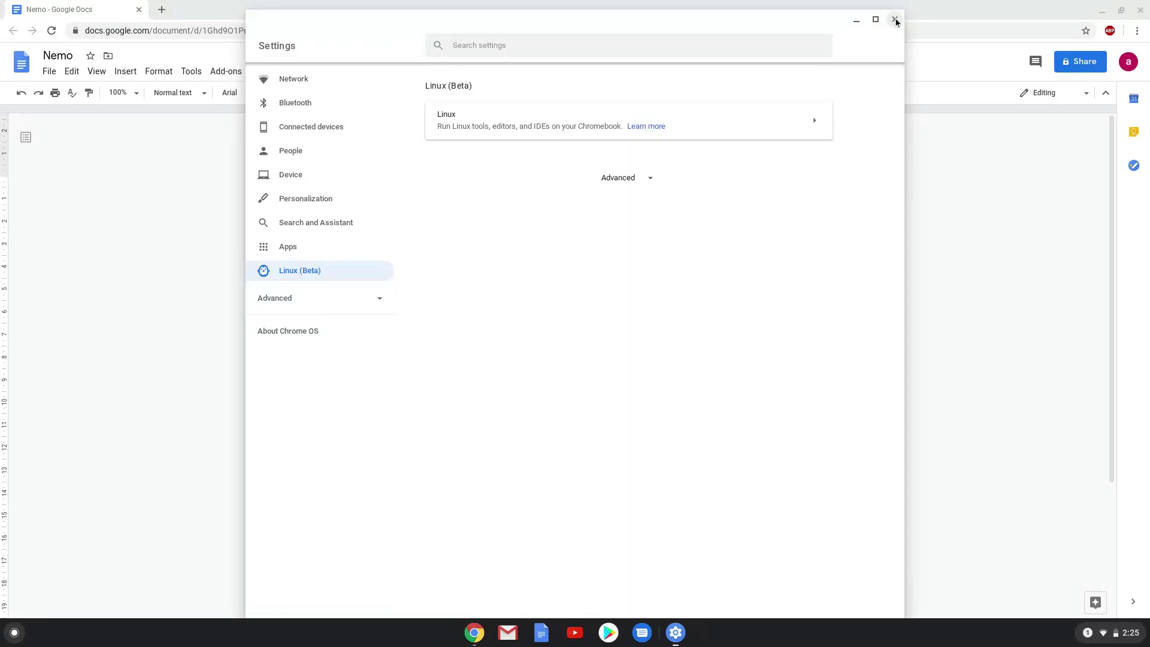
pyautogui.click(896, 20)
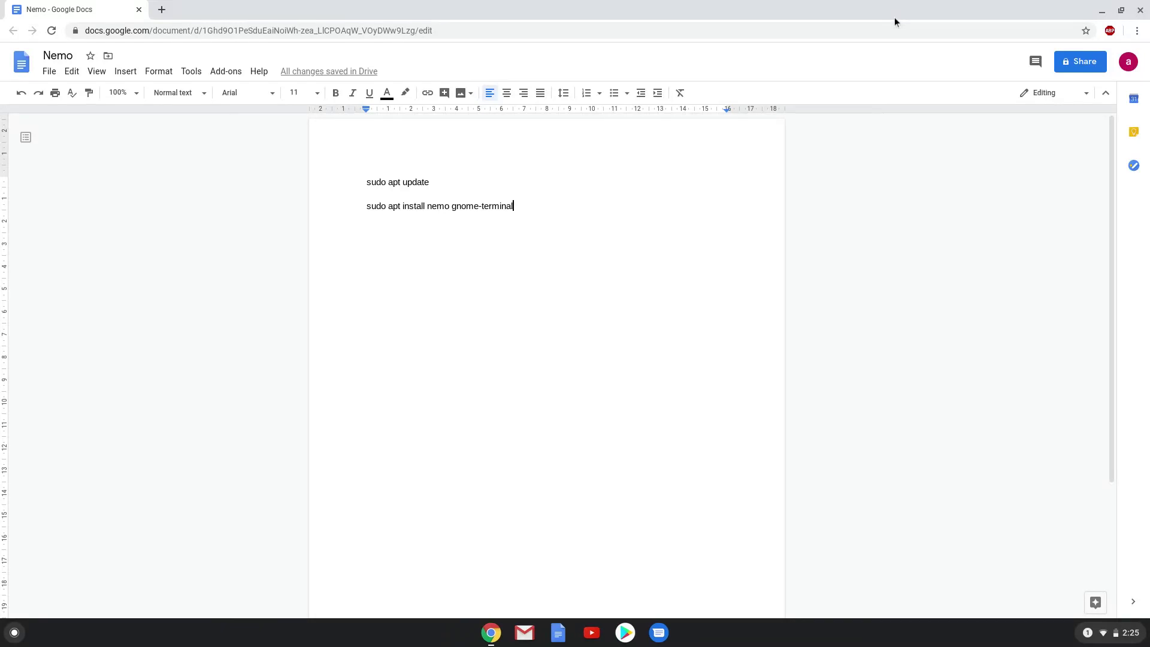
# Copy the 'sudo apt update' line from the Nemo document and open the Launcher.
pyautogui.tripleClick(409, 182)
pyautogui.rightClick(409, 184)
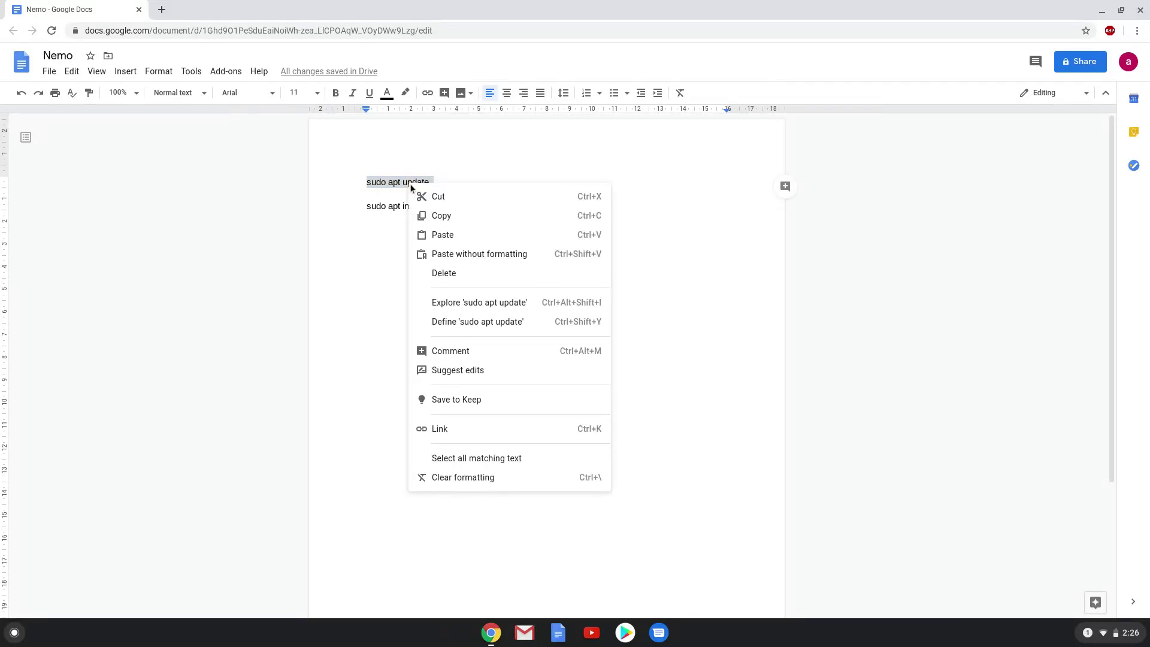
pyautogui.click(421, 222)
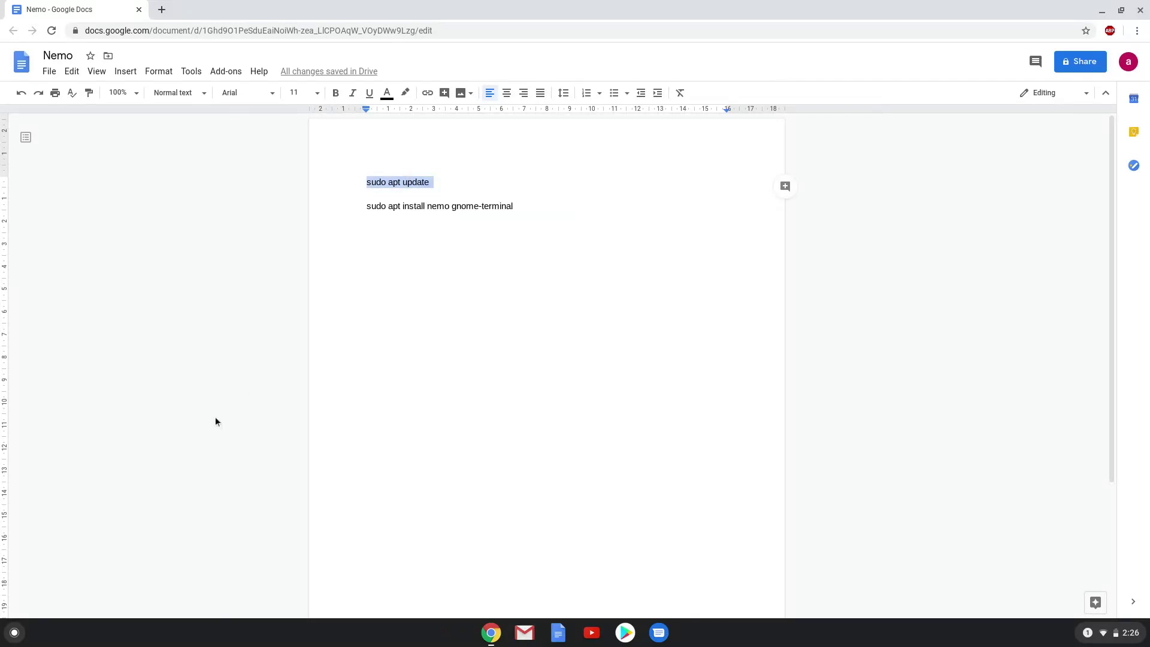
pyautogui.click(14, 633)
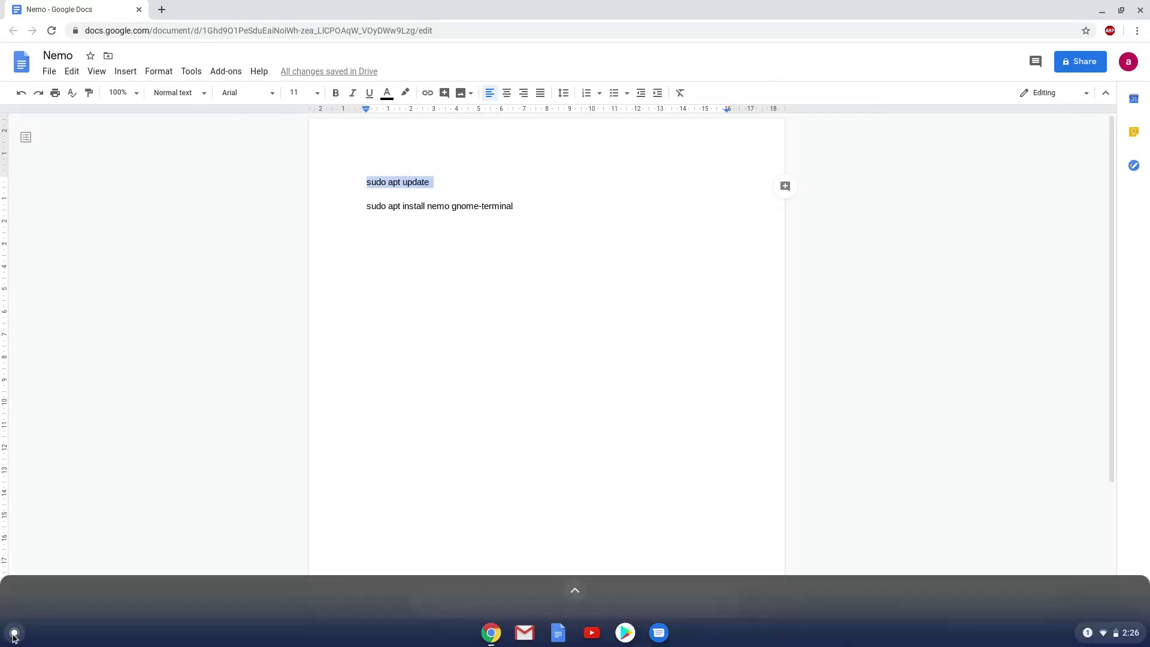
# Open Terminal via a 'ter' Launcher search and run sudo apt update.
pyautogui.write('ter')
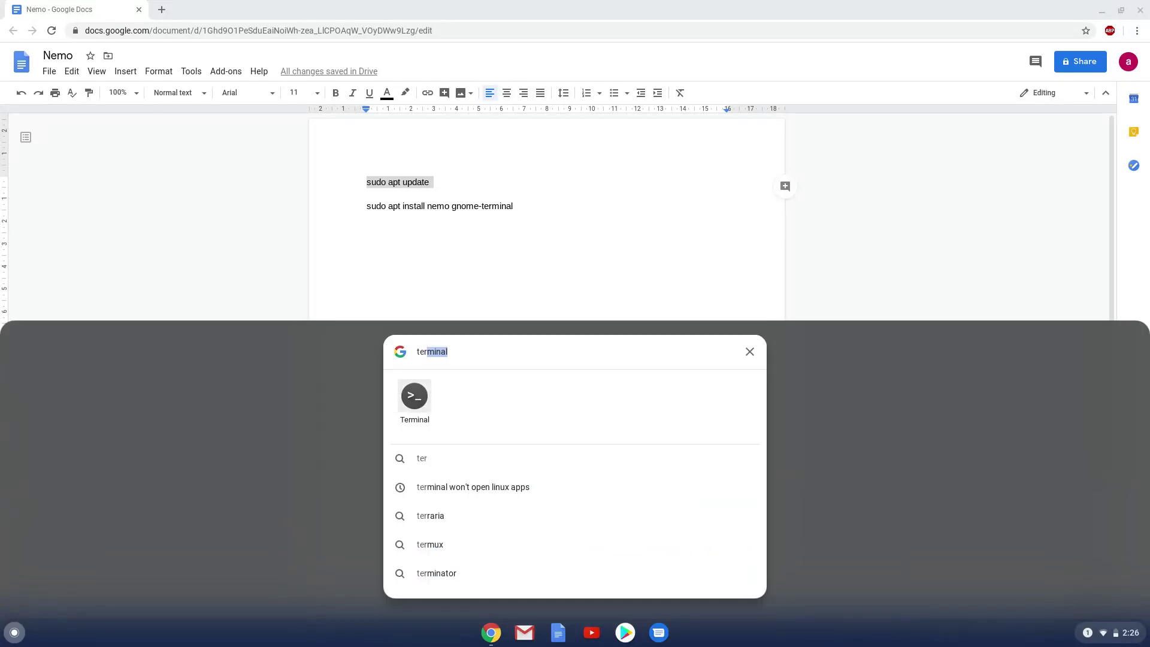
pyautogui.click(415, 397)
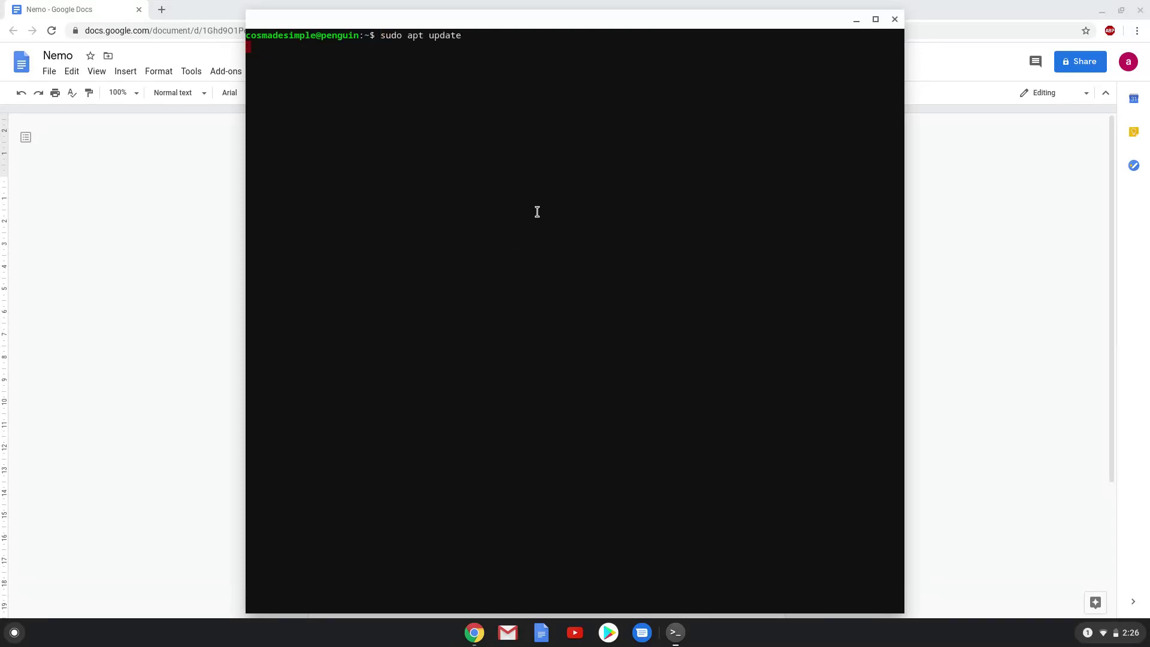
pyautogui.press('Return')
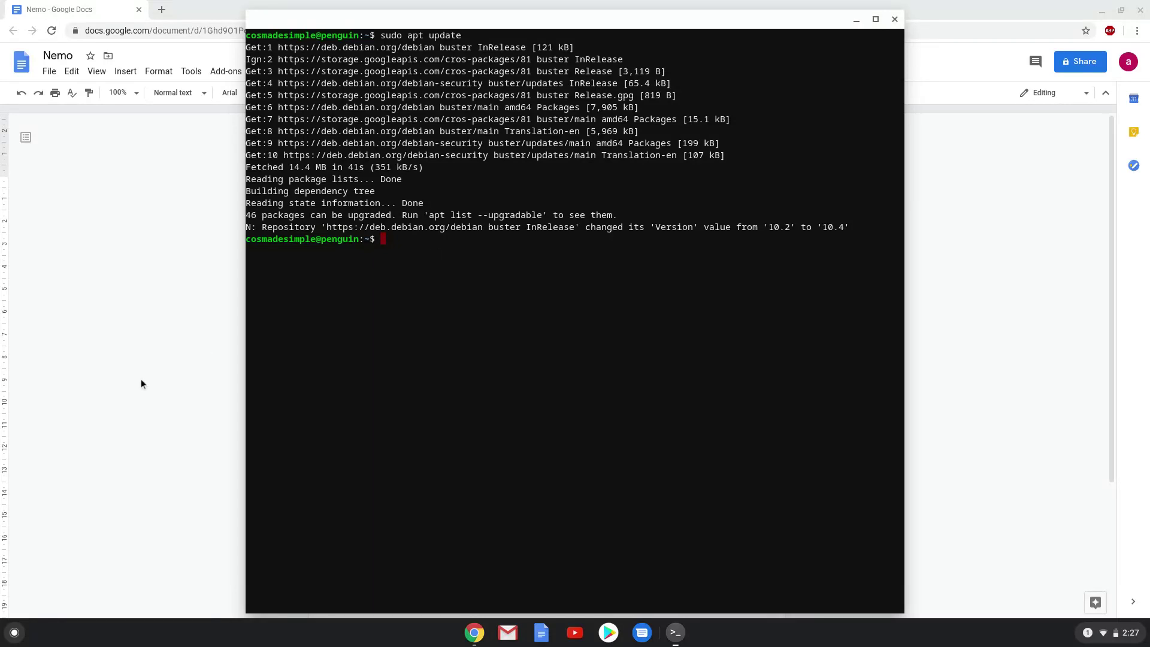
# Copy the 'sudo apt install nemo gnome-terminal' line from the Nemo document.
pyautogui.click(120, 391)
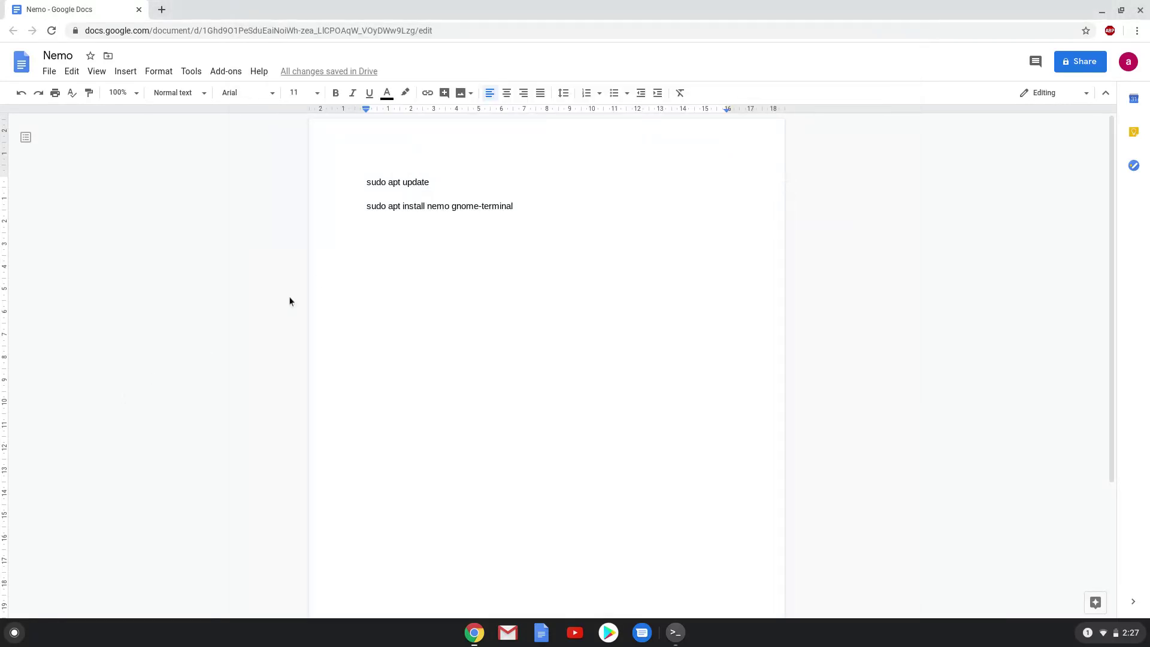
pyautogui.tripleClick(412, 206)
pyautogui.rightClick(411, 206)
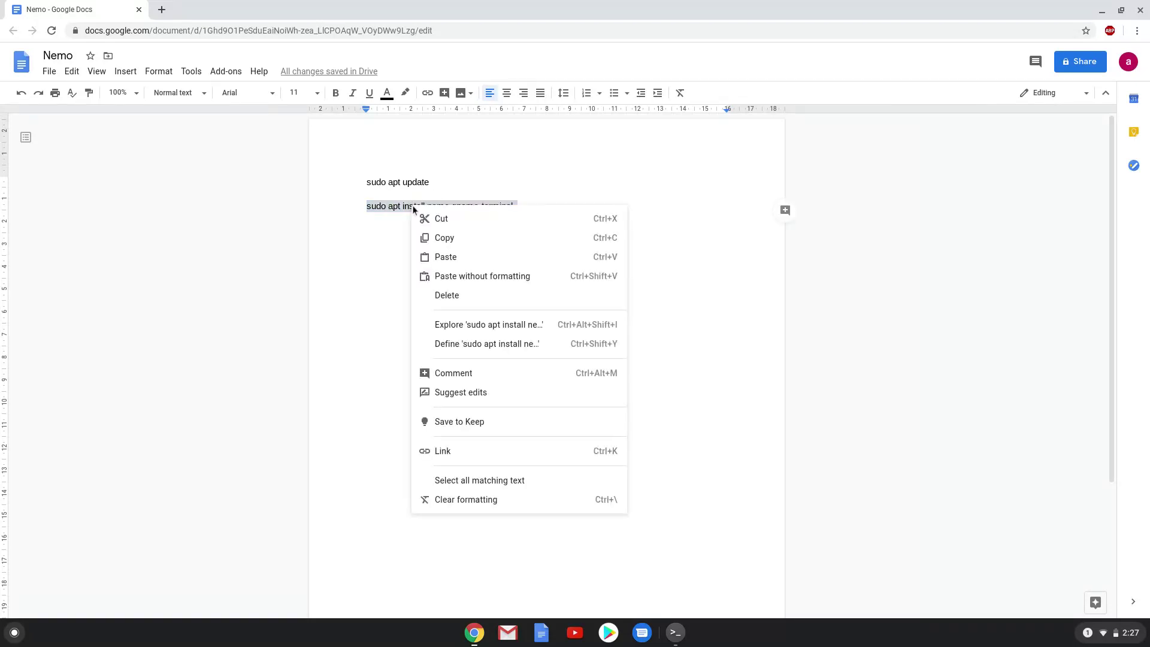
pyautogui.click(439, 236)
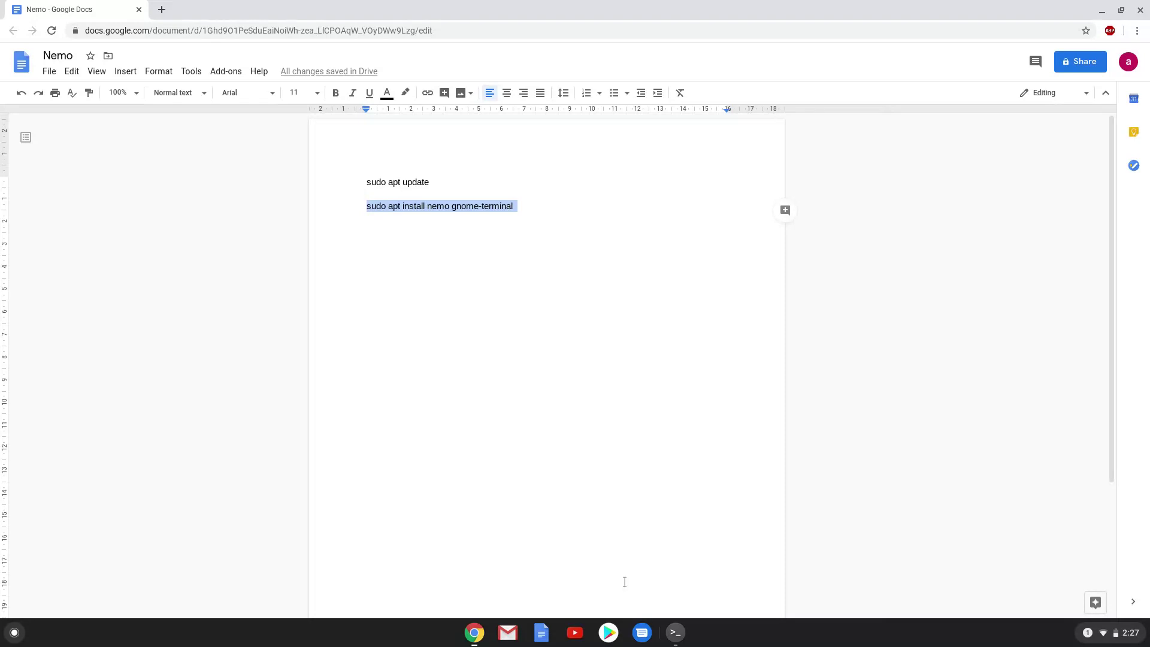
# Paste and run the nemo gnome-terminal install, confirm it, then close and leave Terminal.
pyautogui.click(675, 634)
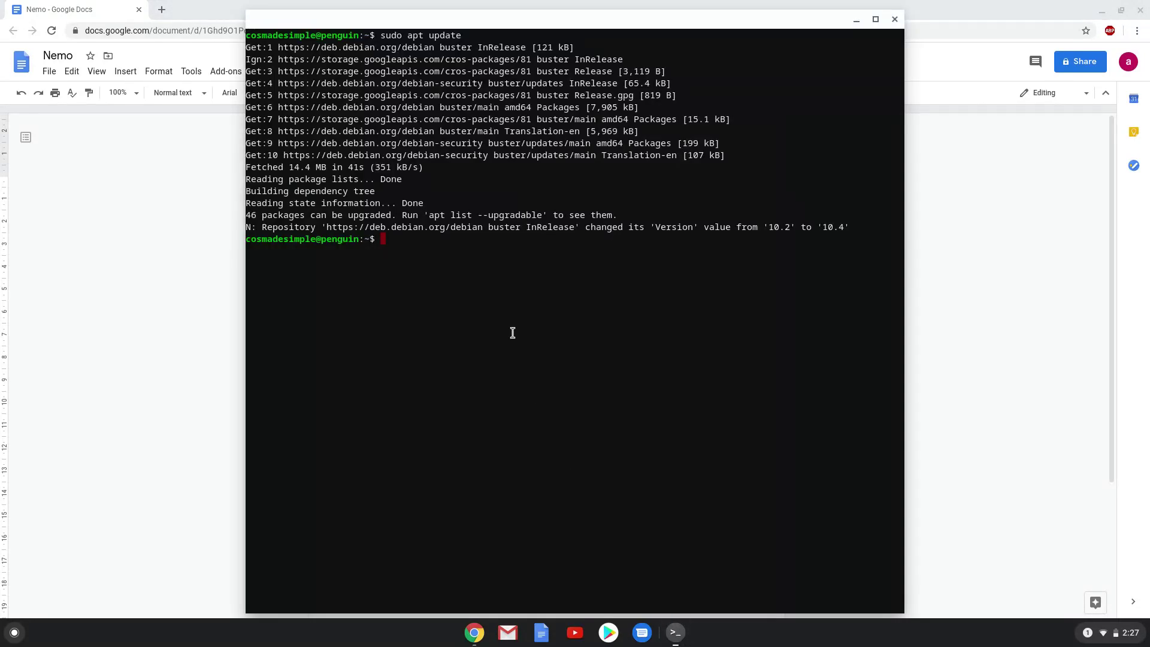
pyautogui.hotkey('ctrl', 'shift', 'v')
pyautogui.press('Return')
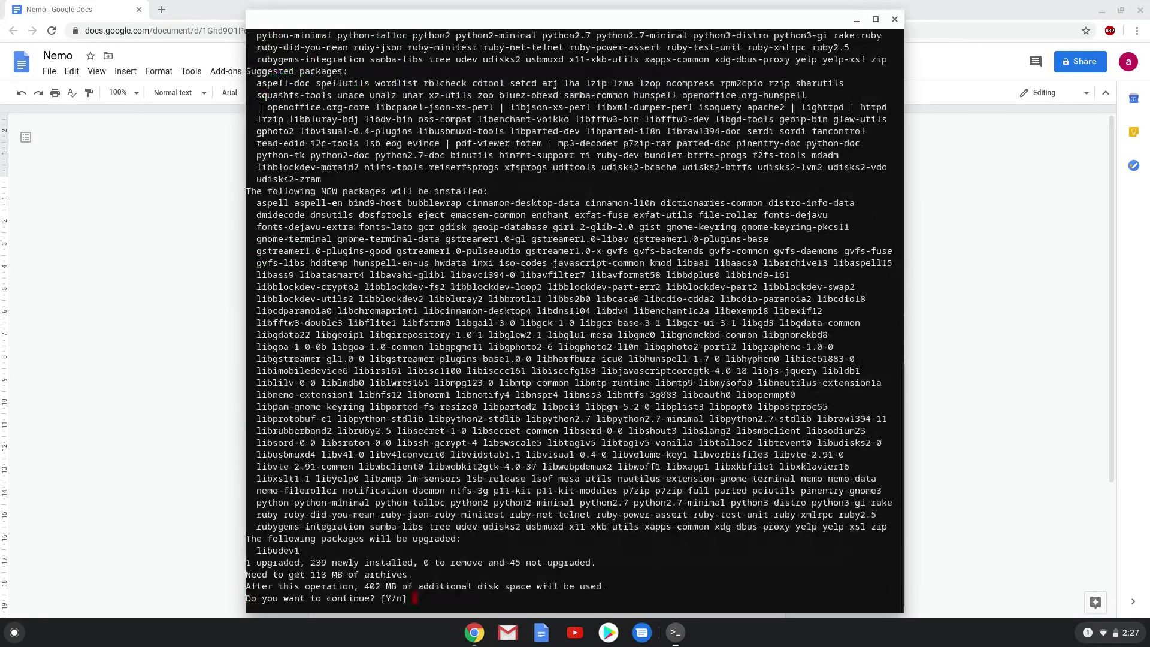
pyautogui.press('Return')
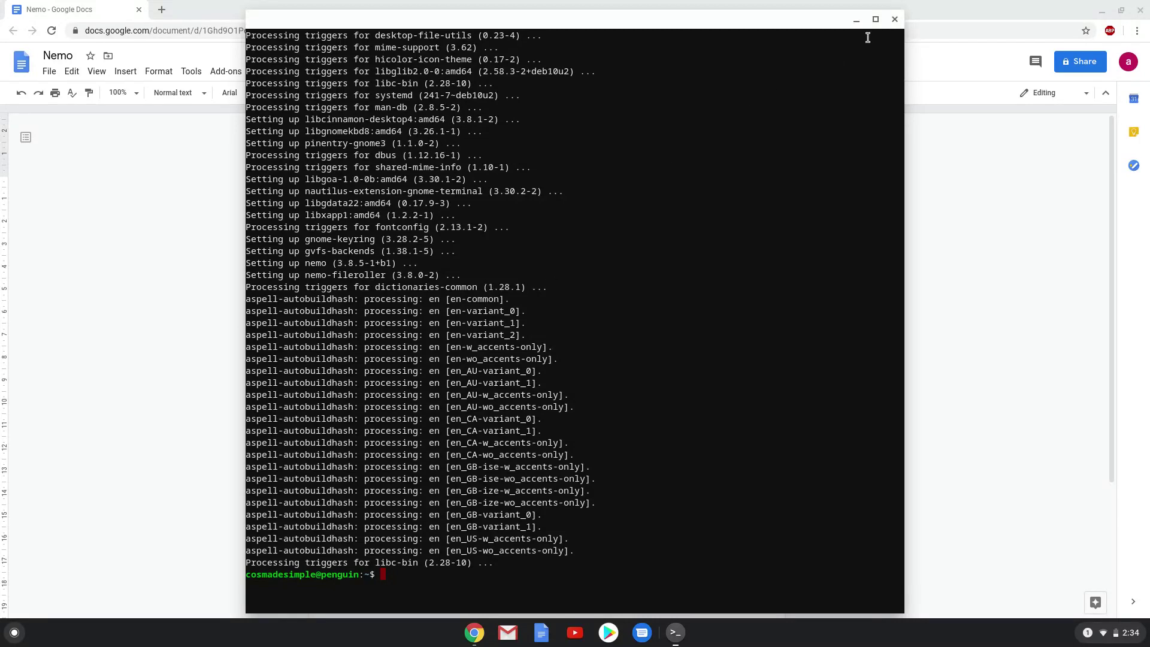
pyautogui.click(892, 27)
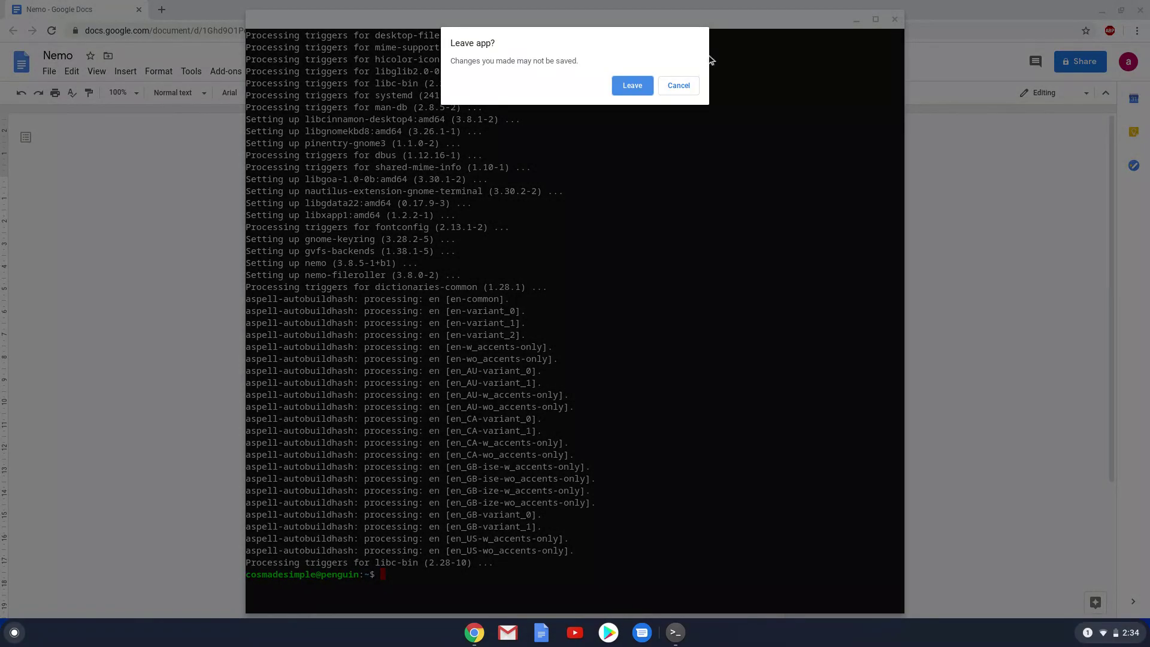
pyautogui.click(642, 85)
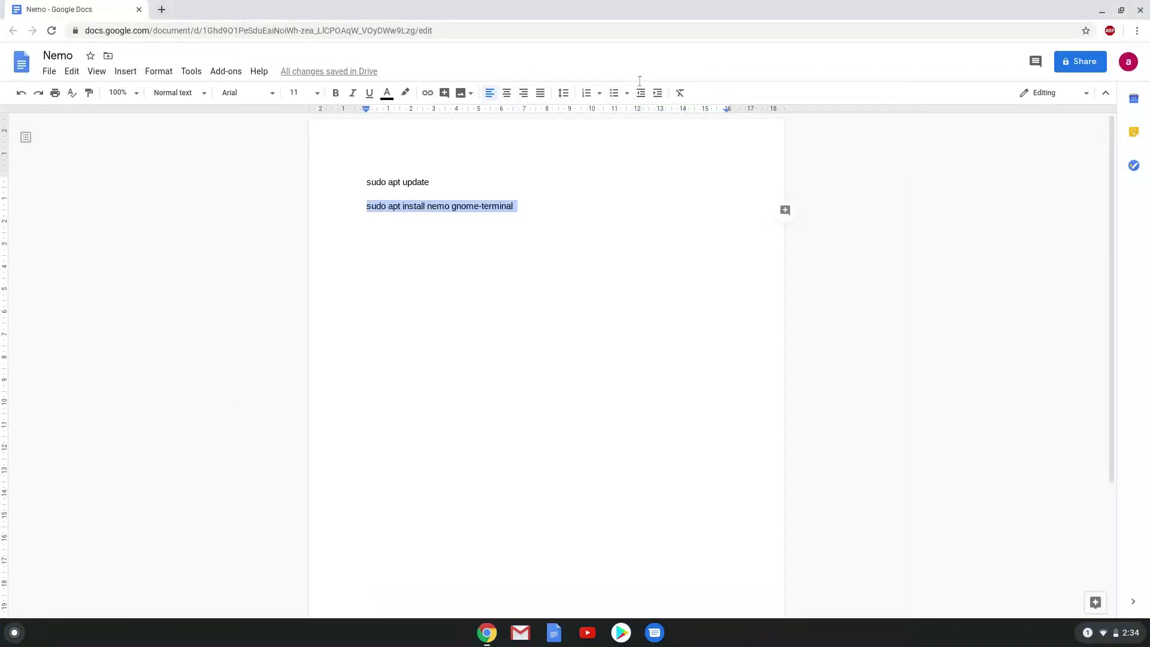
# Launch Files from the Linux apps folder on the Launcher's second page.
pyautogui.click(14, 633)
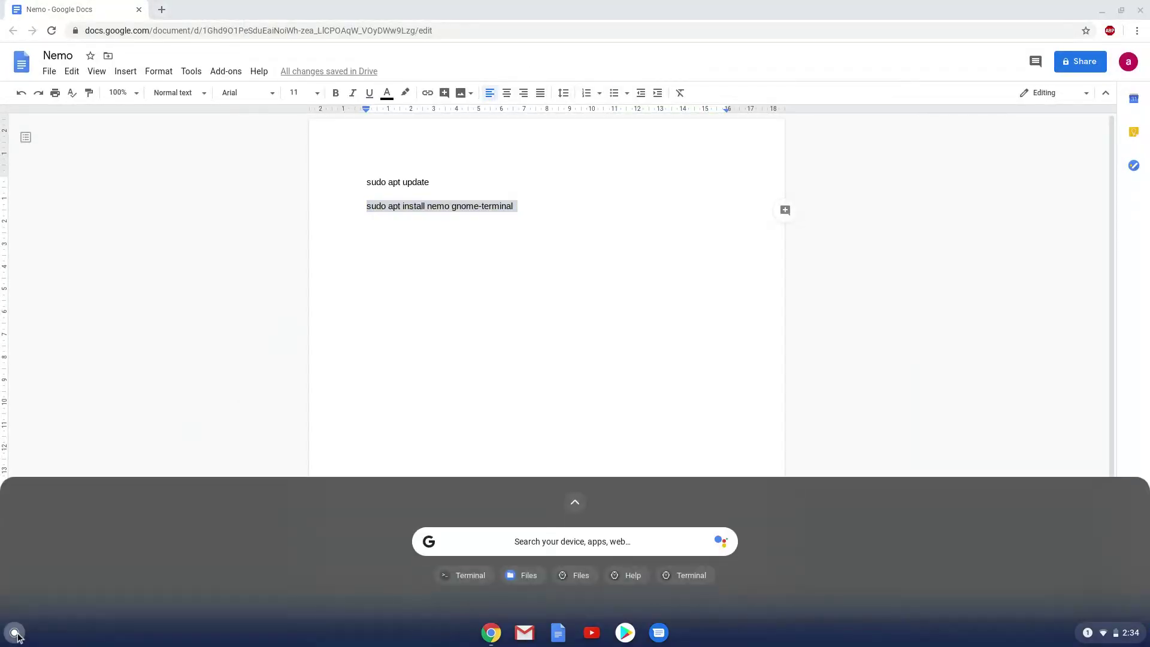
pyautogui.click(572, 505)
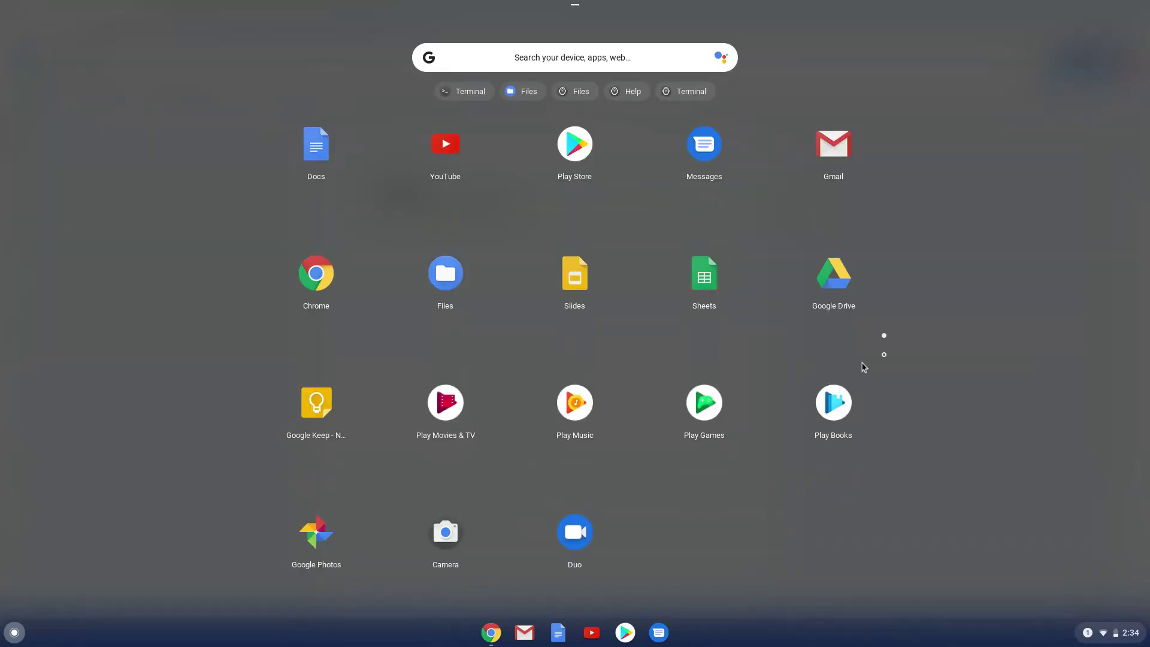
pyautogui.click(883, 354)
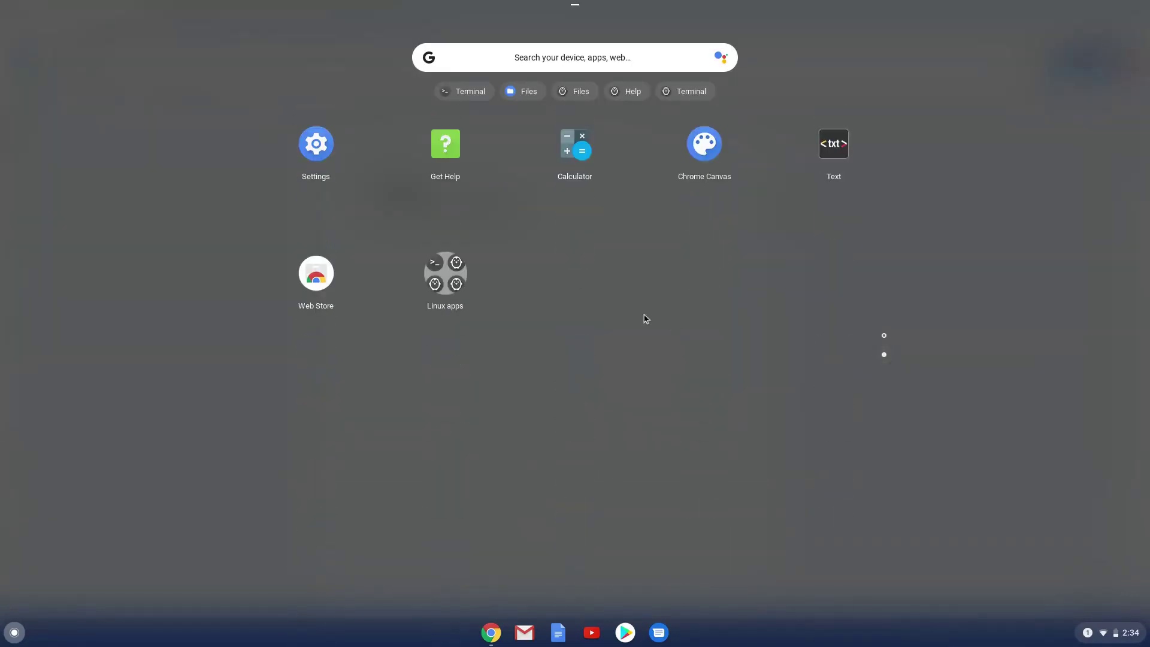
pyautogui.click(446, 293)
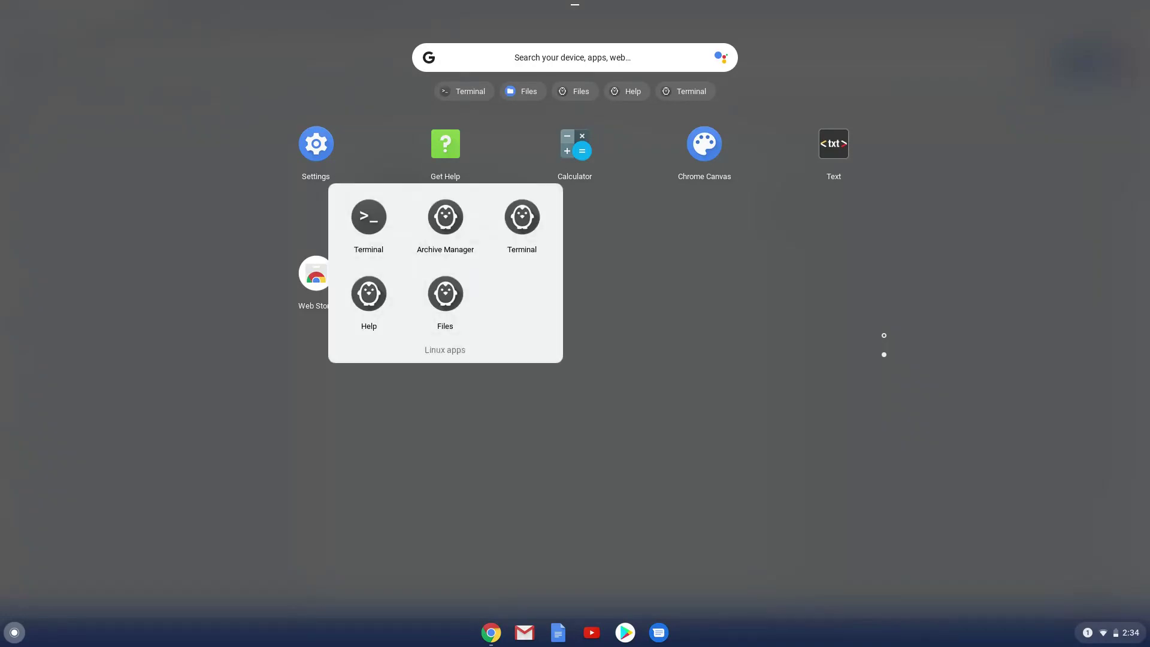
pyautogui.click(445, 293)
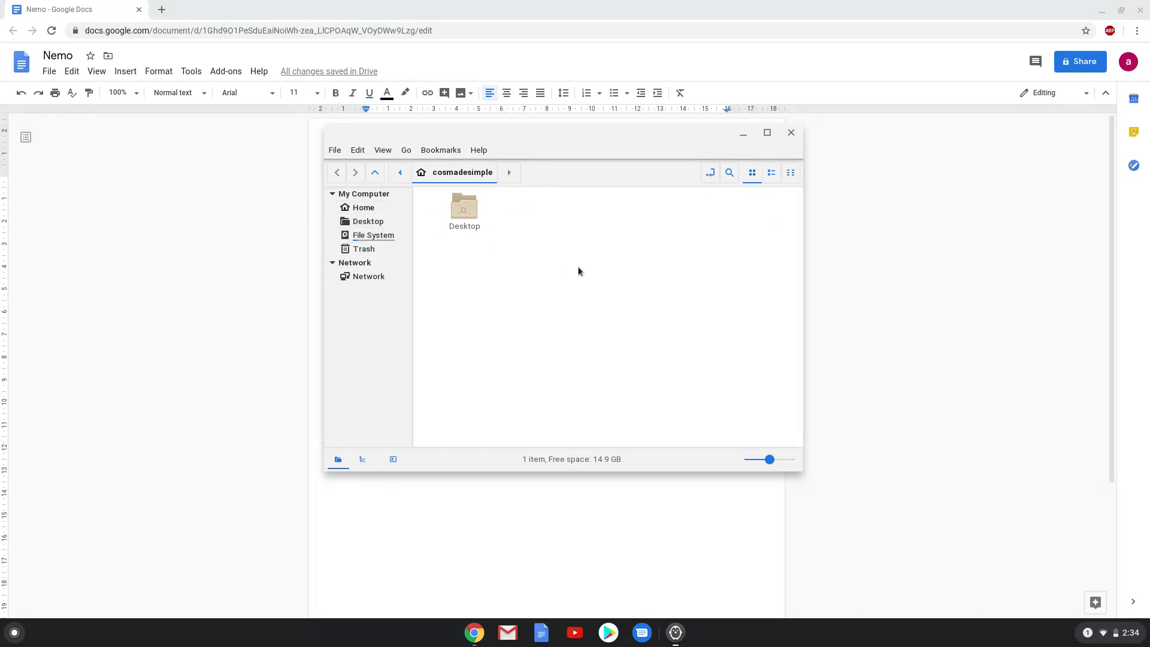
# Create an Untitled Folder and an empty Untitled Document in the home folder.
pyautogui.rightClick(558, 278)
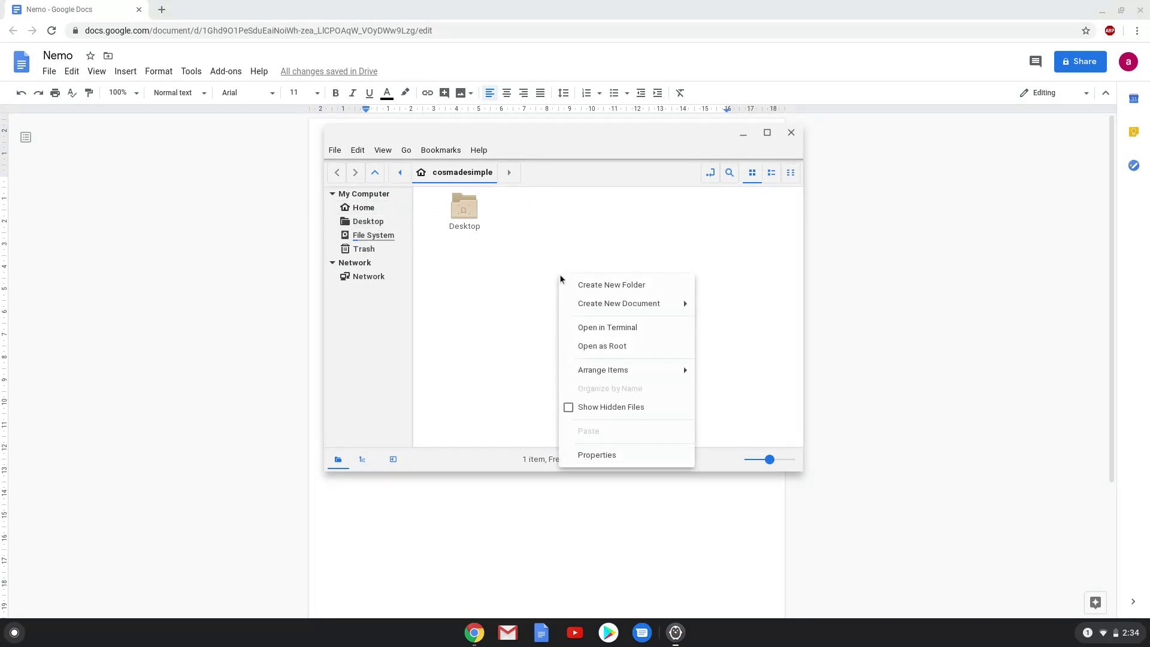
pyautogui.click(585, 285)
pyautogui.click(585, 288)
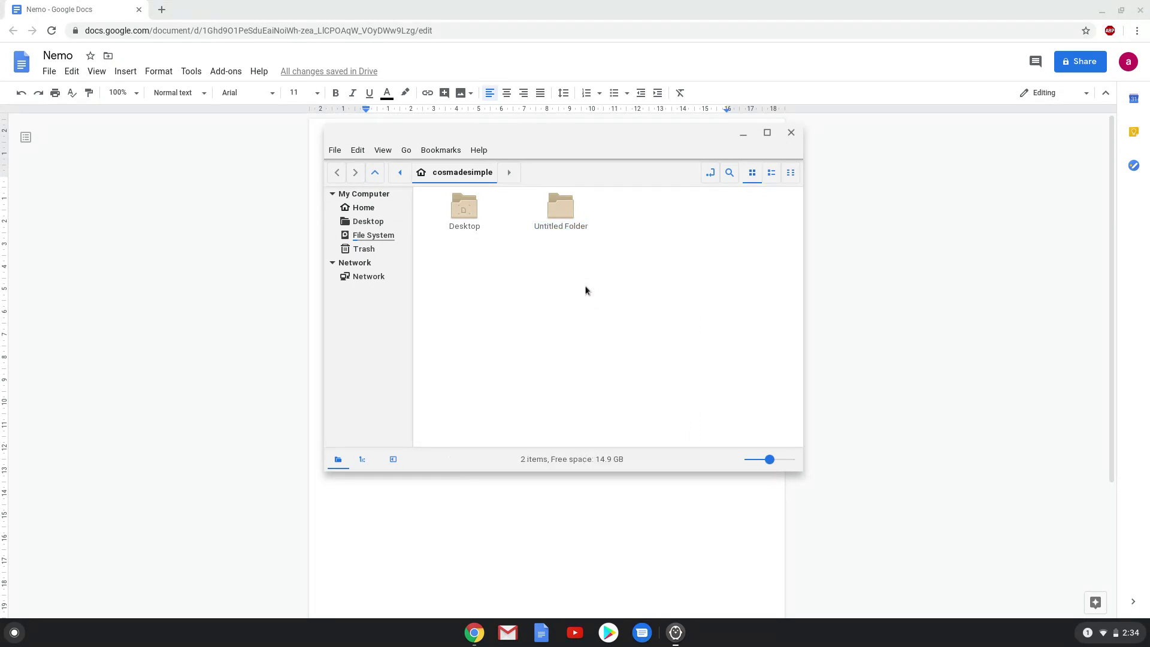
pyautogui.rightClick(587, 290)
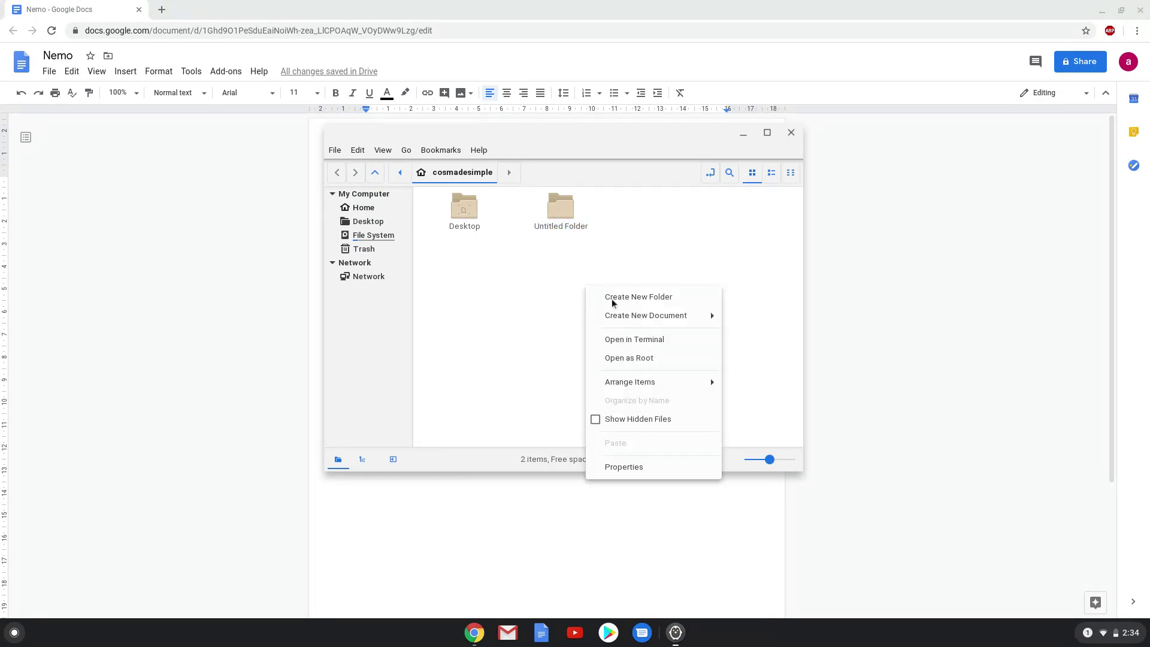
pyautogui.moveTo(613, 317)
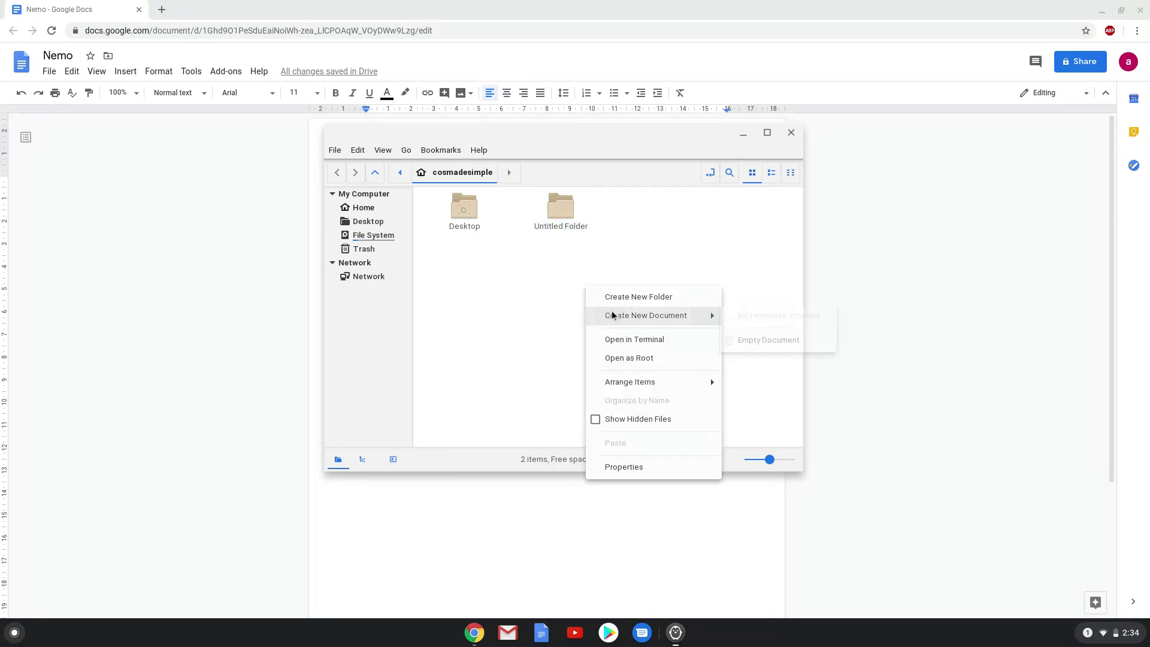
pyautogui.click(739, 339)
pyautogui.click(635, 346)
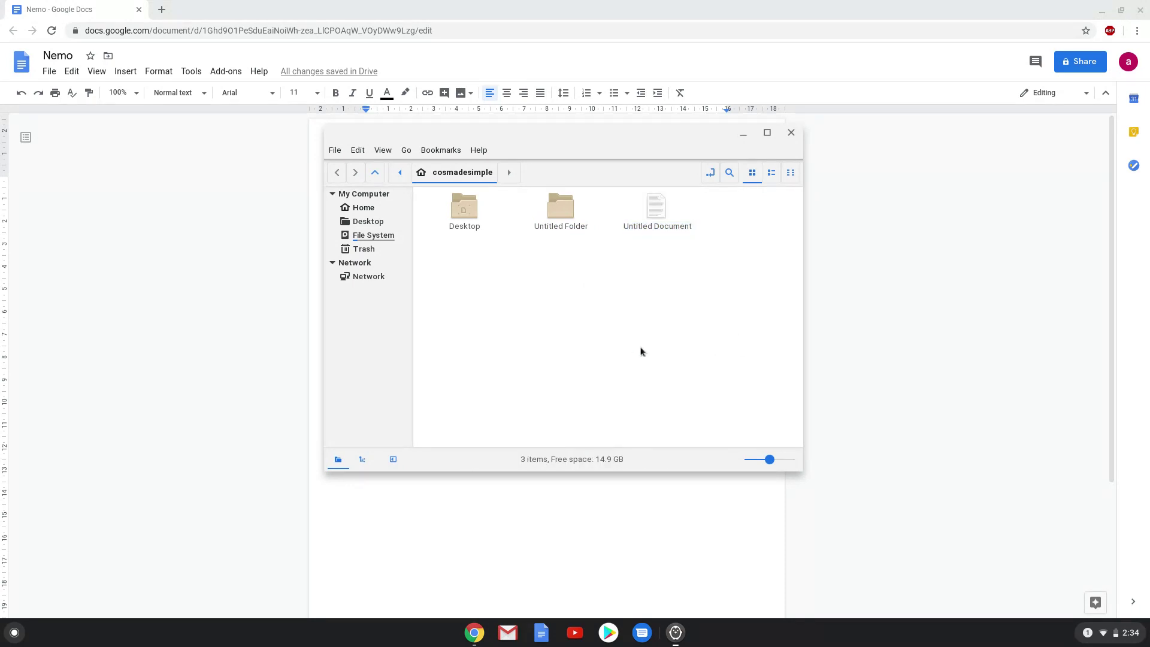
# Try larger icons and list view, browse the root, then open a terminal in home.
pyautogui.moveTo(771, 459)
pyautogui.mouseDown()
pyautogui.moveTo(788, 459)
pyautogui.moveTo(771, 459)
pyautogui.mouseUp()
pyautogui.click(772, 177)
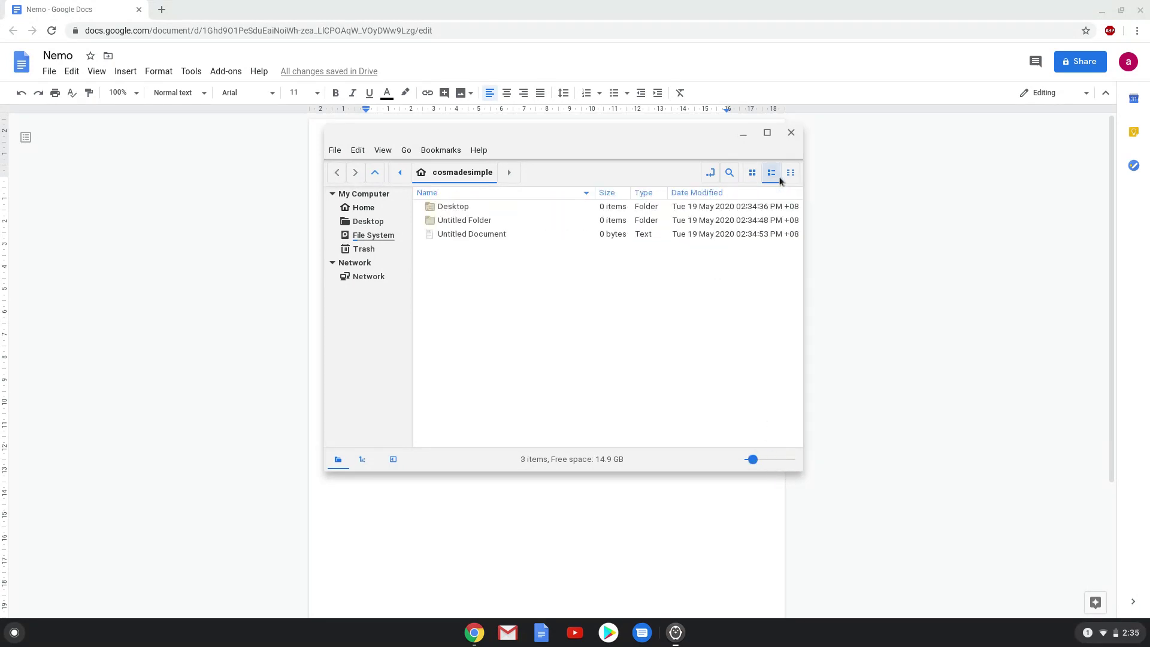
pyautogui.click(753, 173)
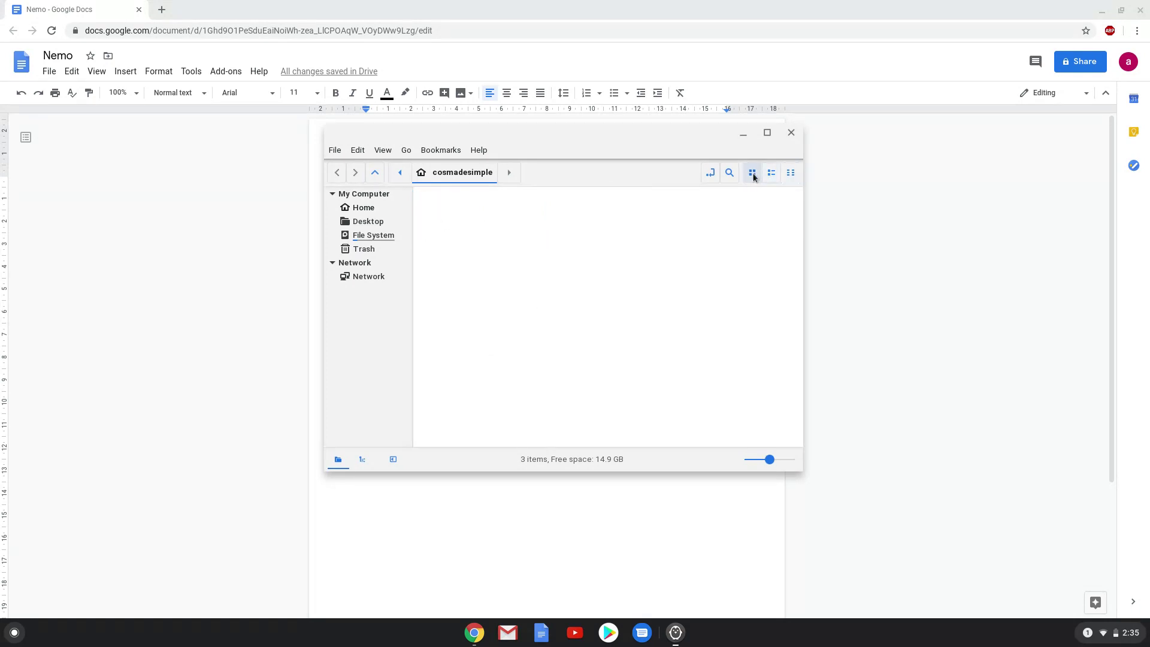
pyautogui.click(396, 239)
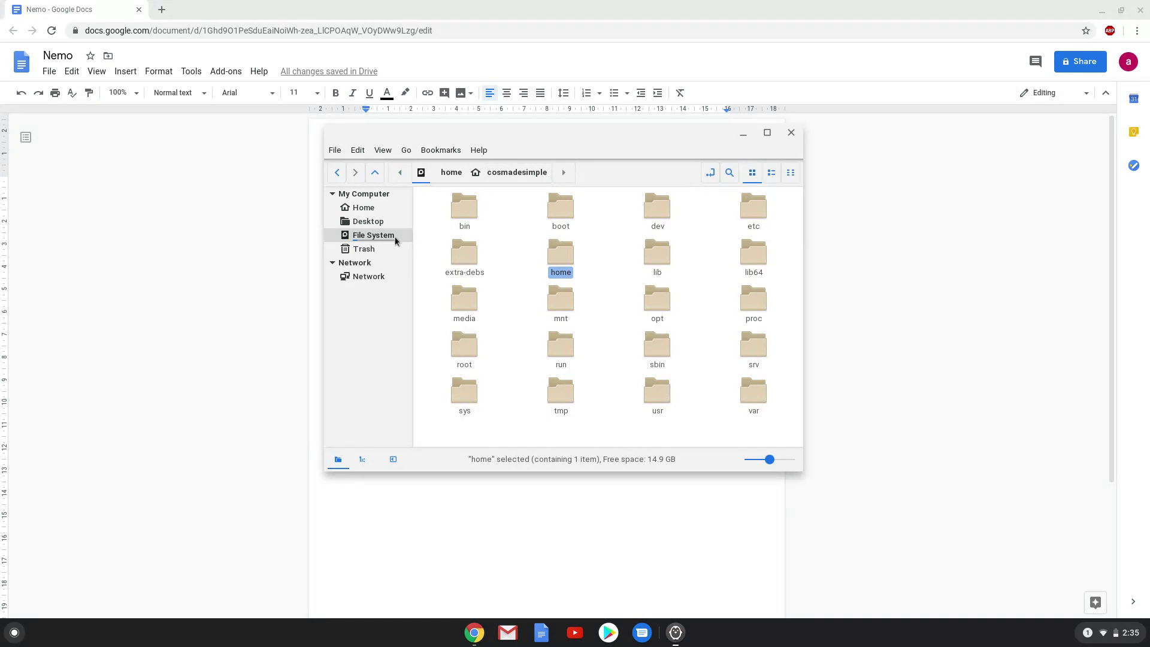
pyautogui.click(366, 208)
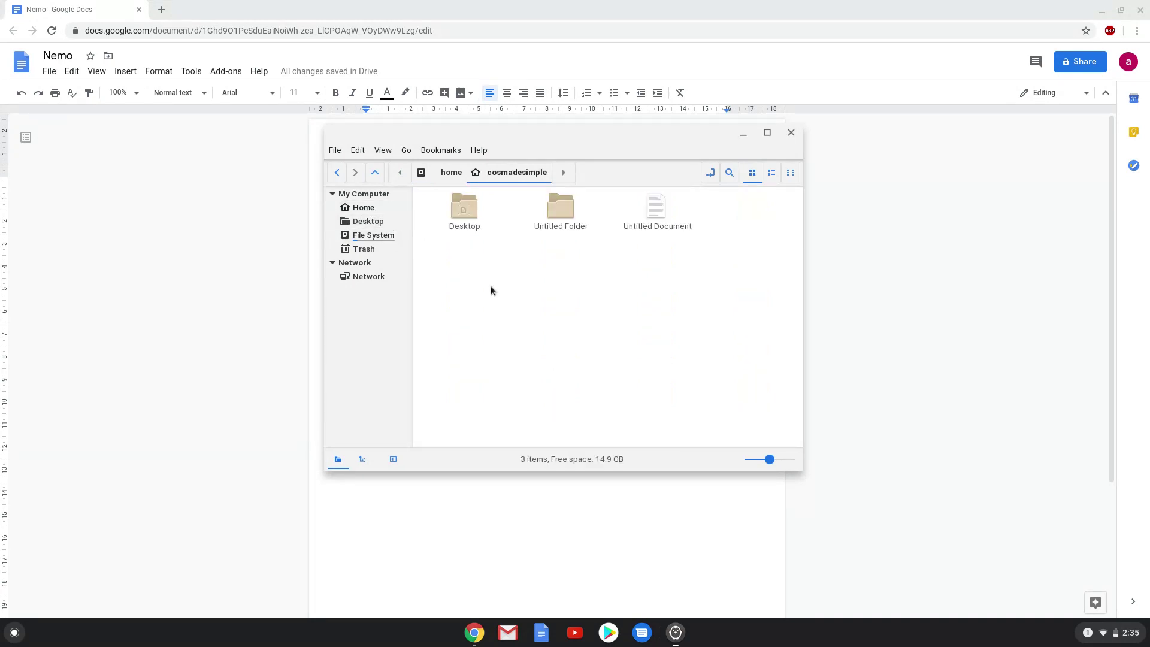
pyautogui.rightClick(513, 308)
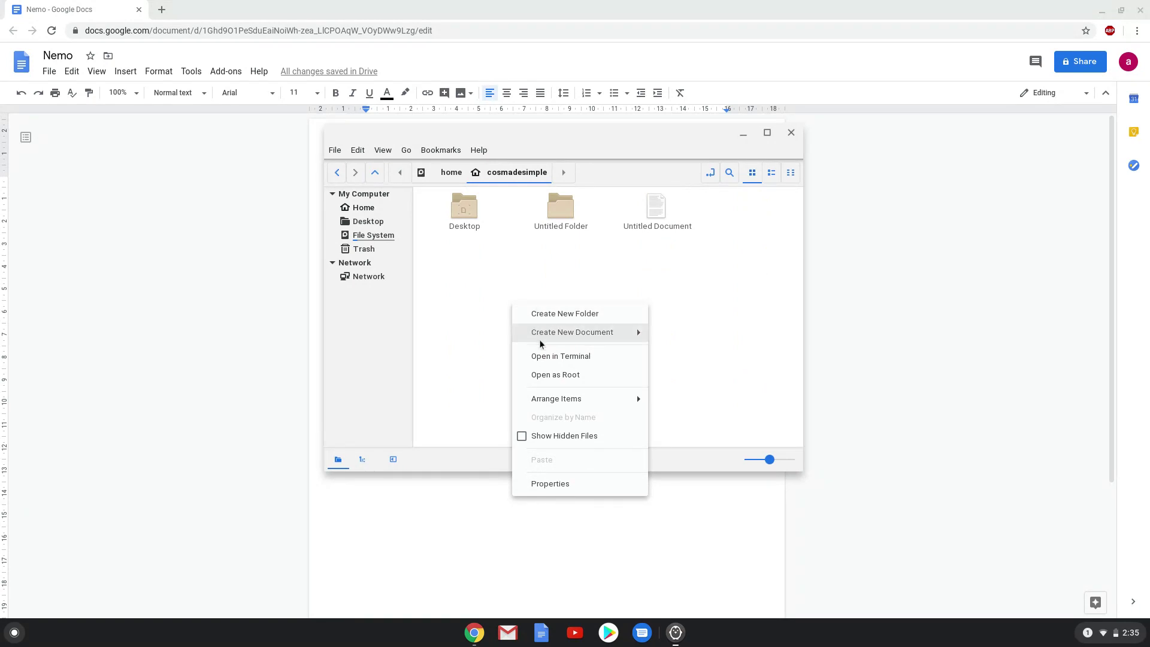
pyautogui.click(540, 357)
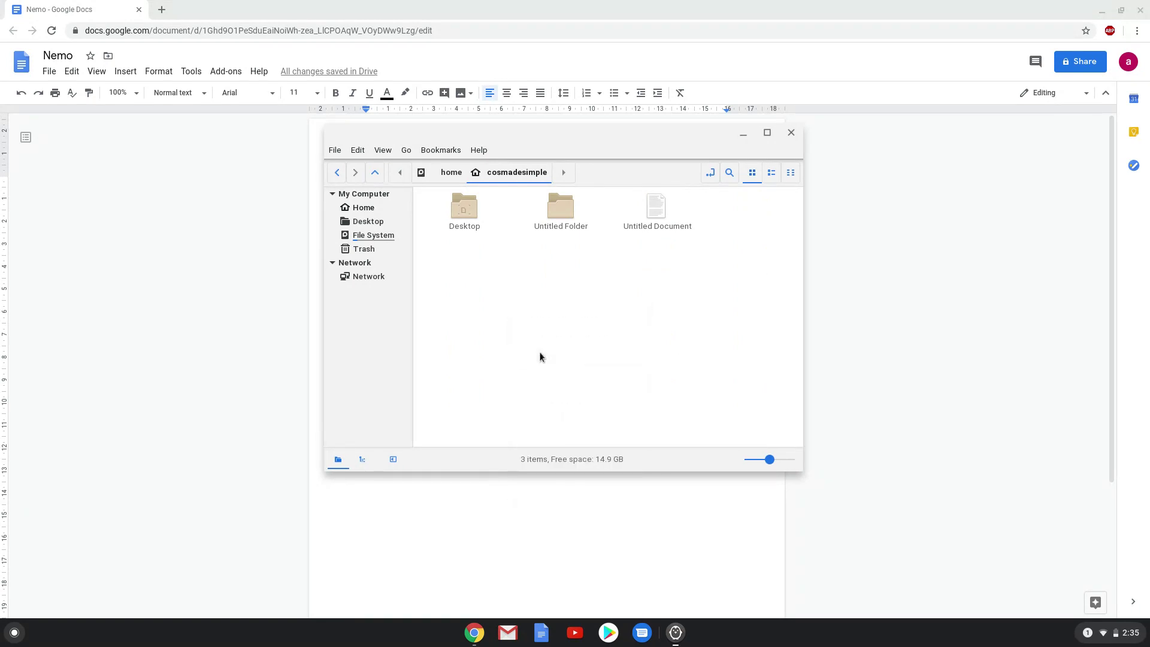